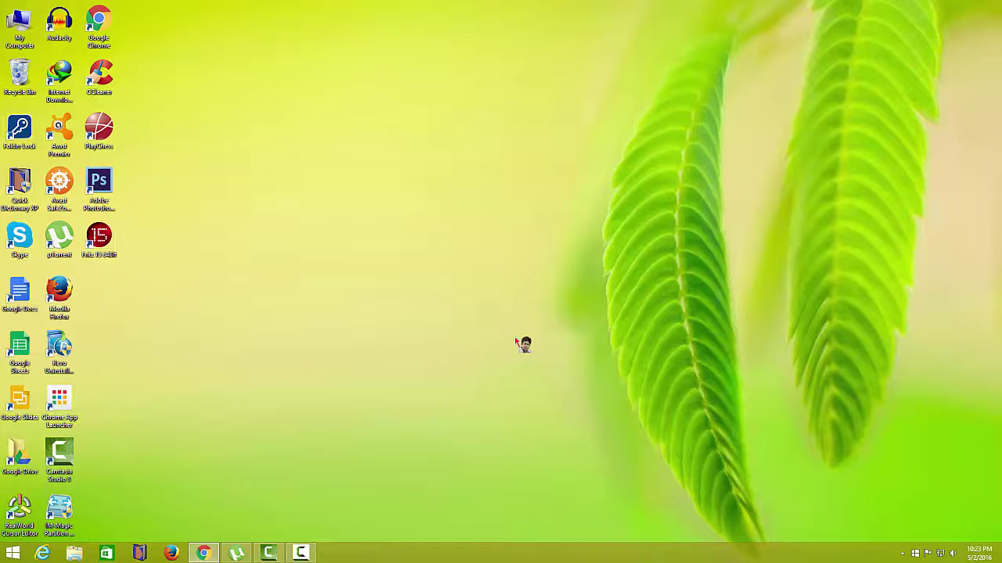
- Browse from My Computer through New Volume (G:) into the Engines & Logo folder
double_click(19, 24)
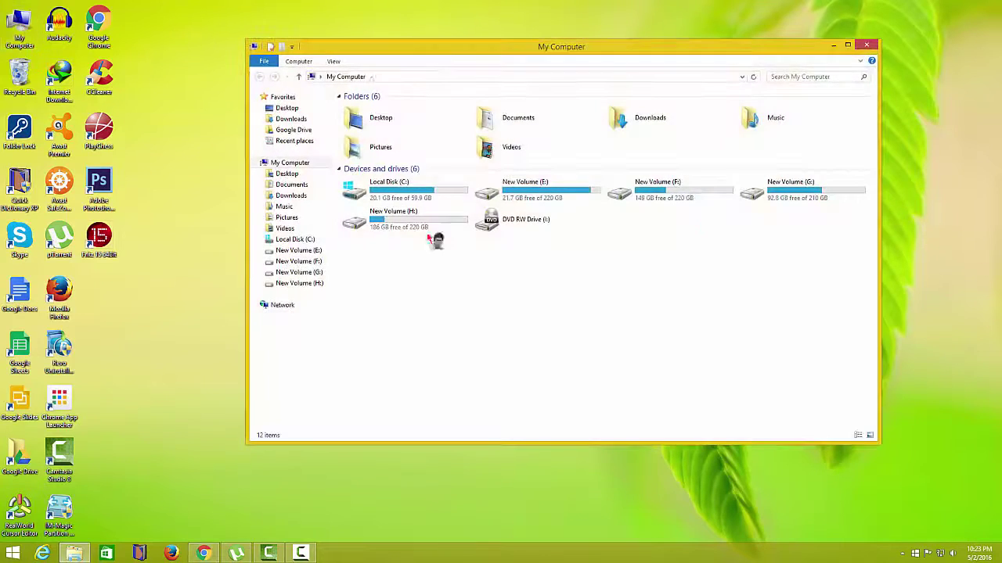
left_click(787, 192)
double_click(786, 192)
double_click(489, 145)
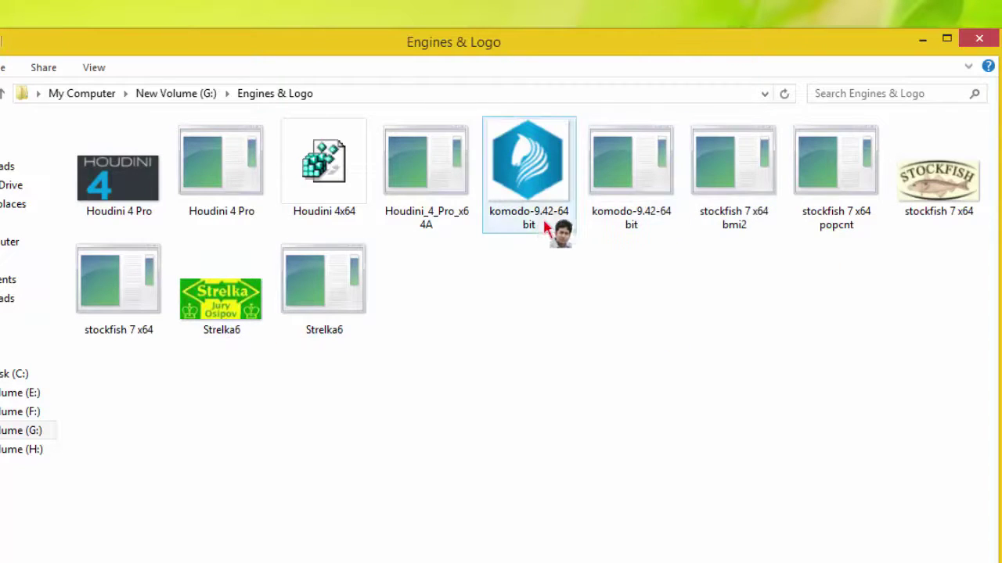
- Copy all 12 engine and logo files from Engines & Logo, then launch Fritz 15
mouse_move(529, 227)
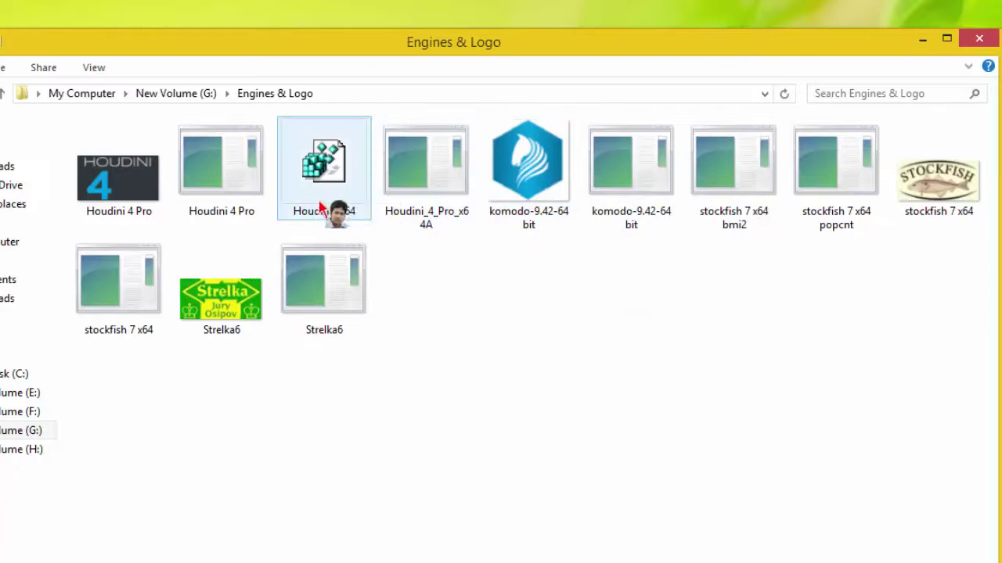
mouse_move(330, 200)
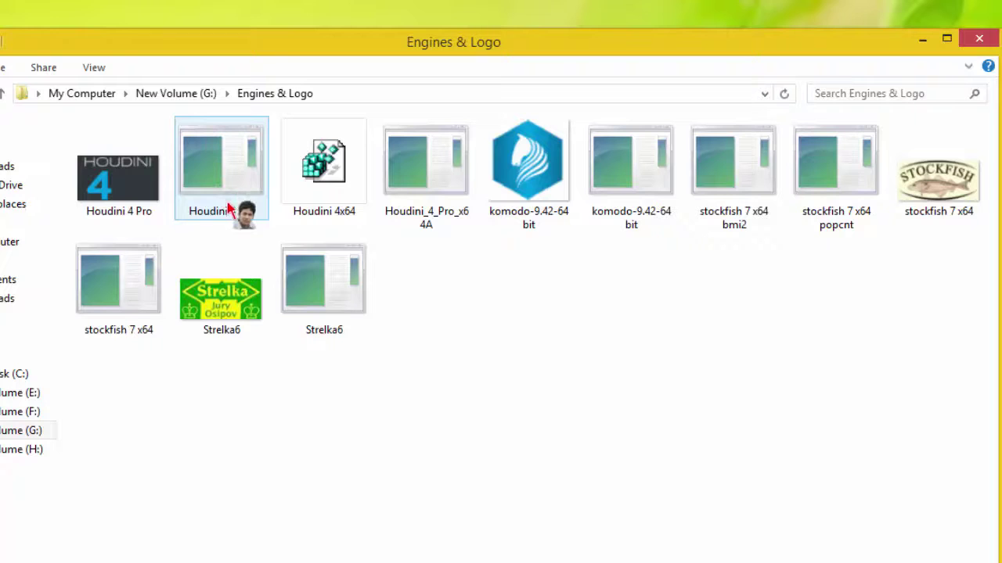
mouse_move(235, 210)
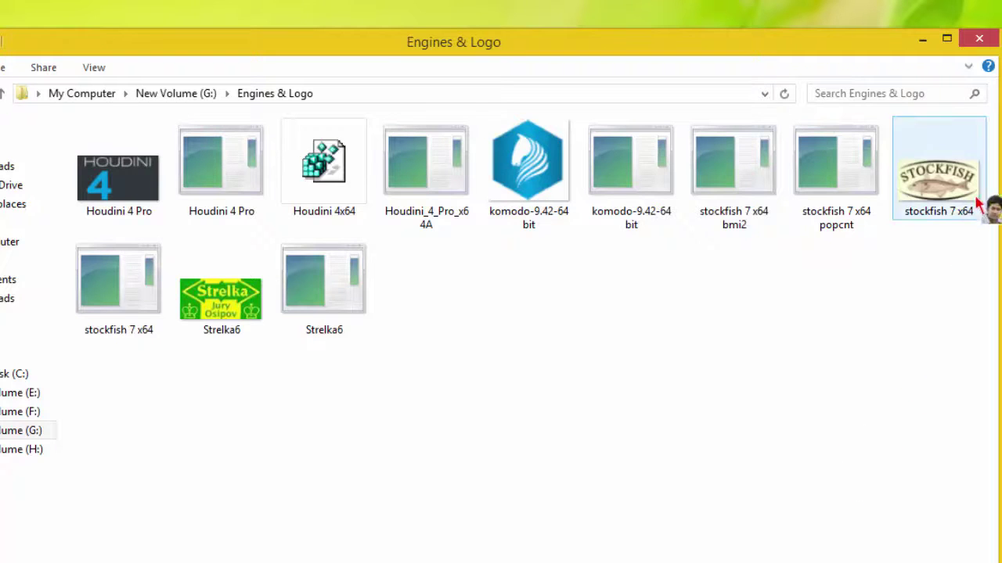
left_click_drag(975, 143, 93, 404)
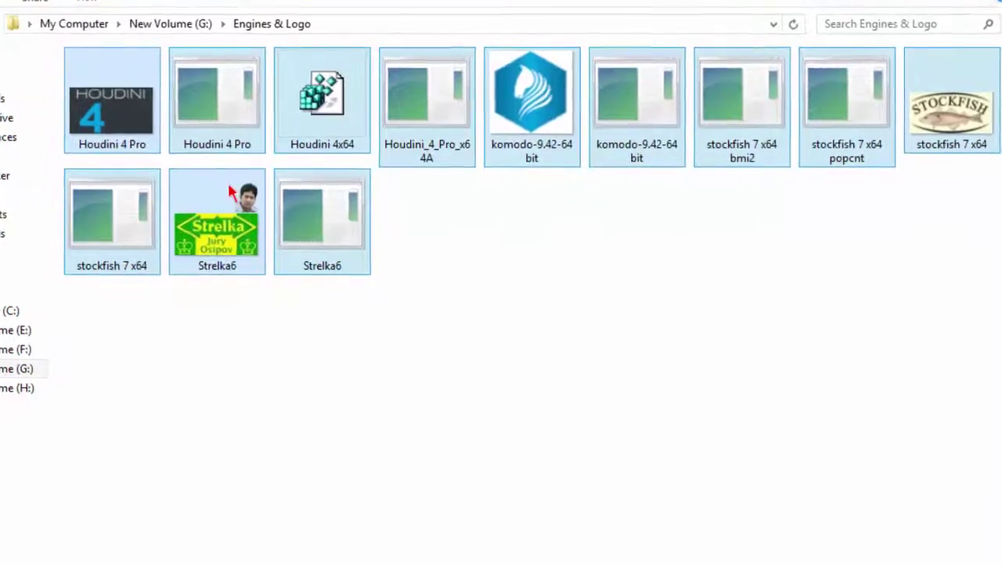
right_click(228, 296)
left_click(281, 475)
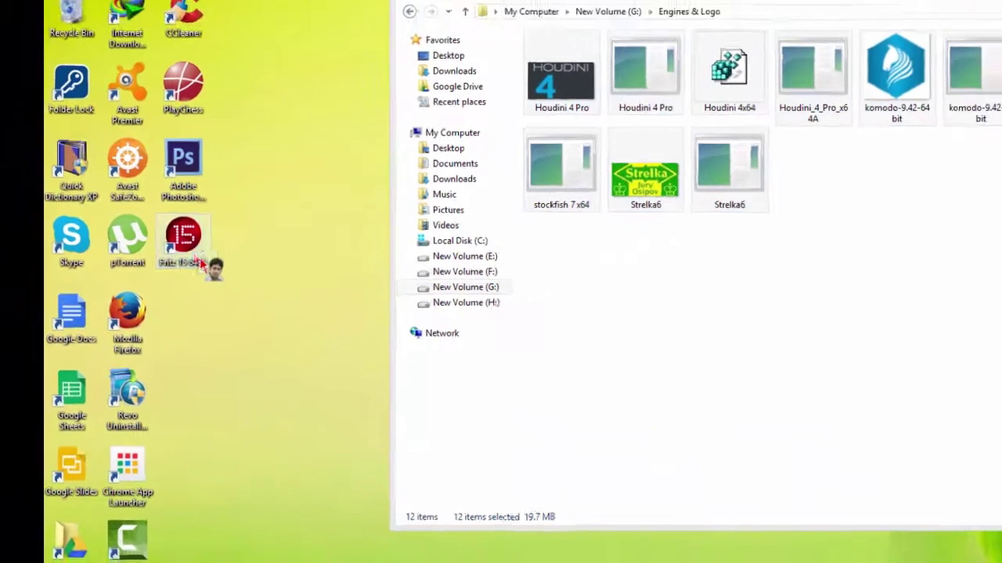
double_click(199, 265)
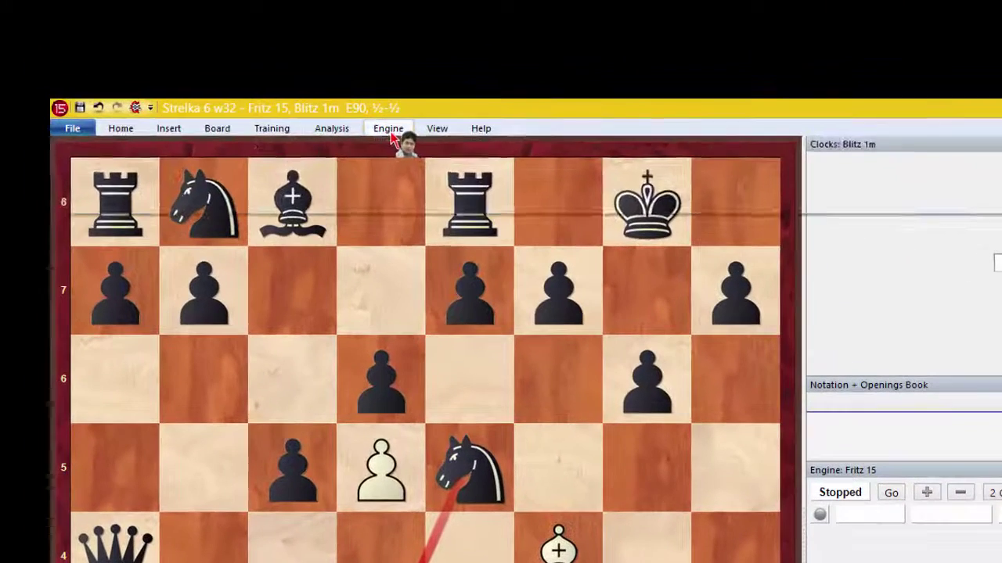
- Choose Create UCI Engine from the Engine ribbon tab
left_click(228, 75)
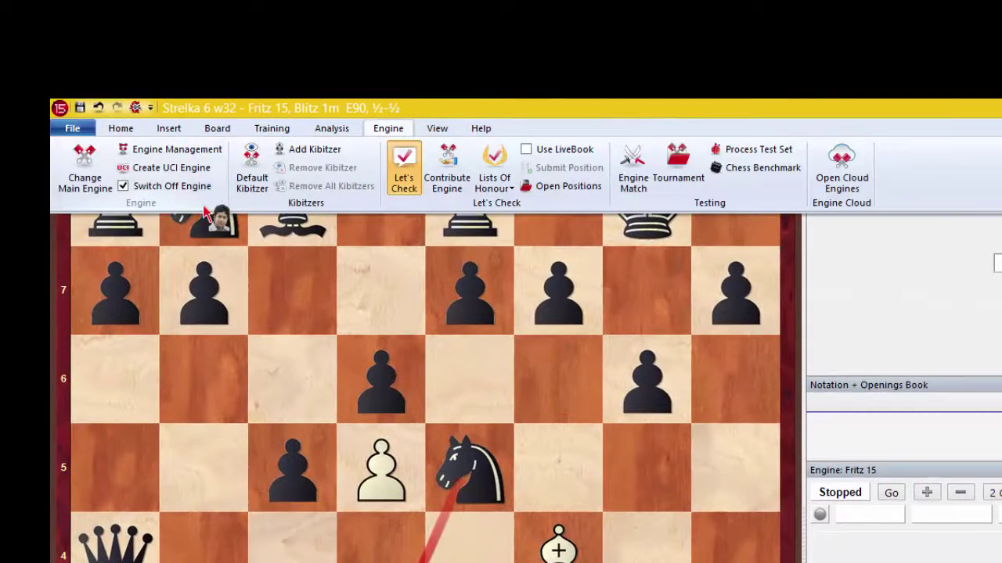
left_click(170, 168)
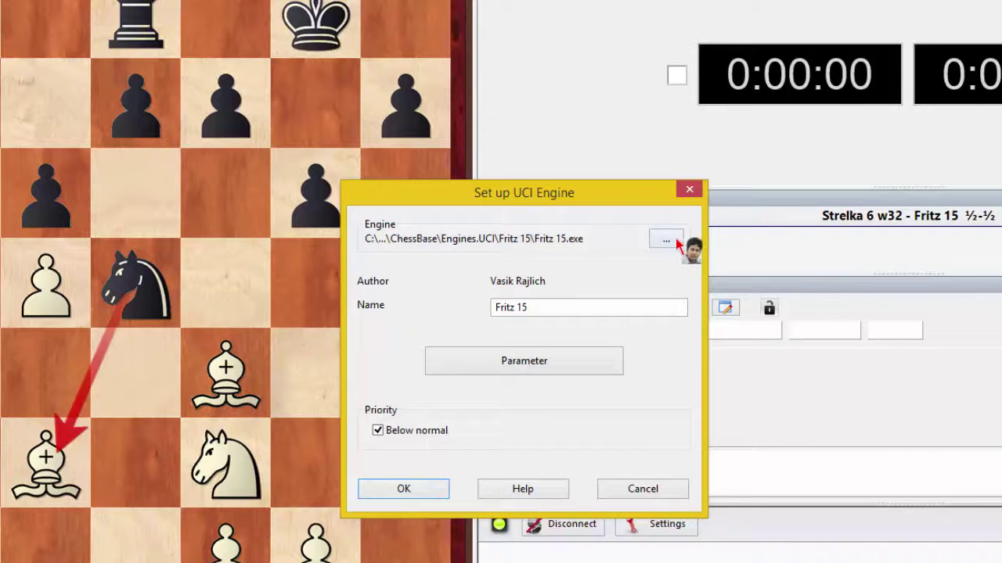
- Browse for the engine program, showing the Engines.uci Fritz 15 folder in the Open dialog
left_click(667, 241)
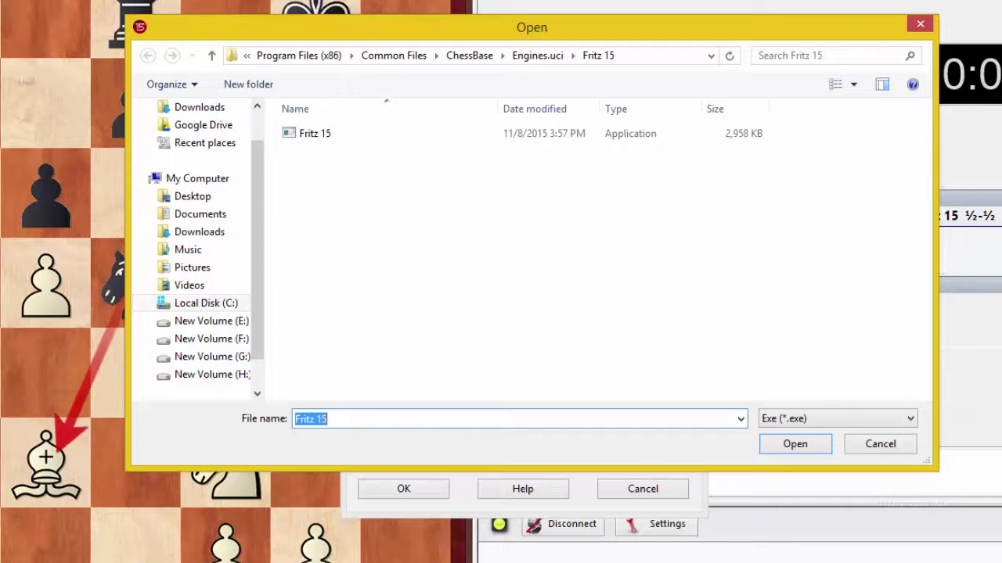
key("alt+Tab")
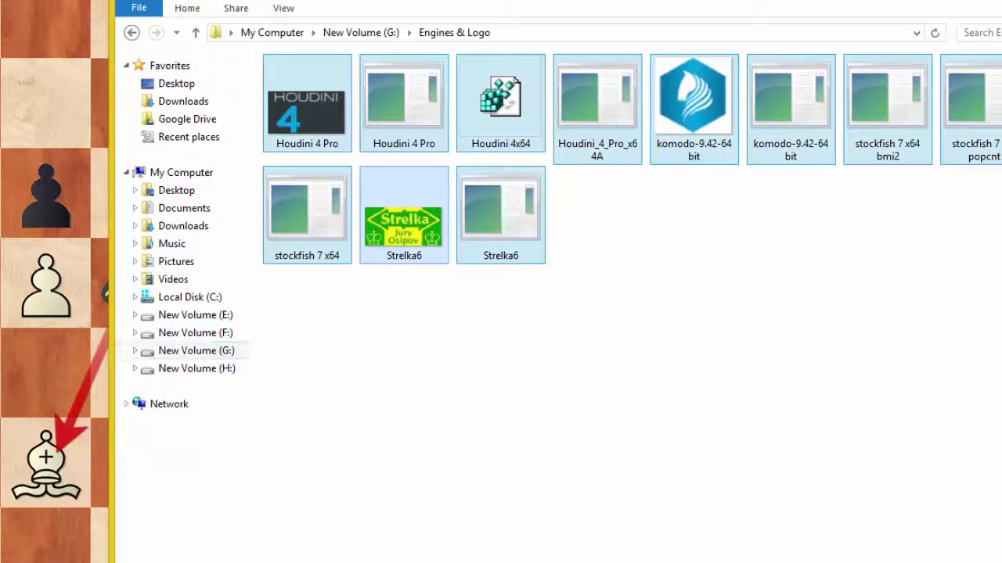
key("alt+Tab")
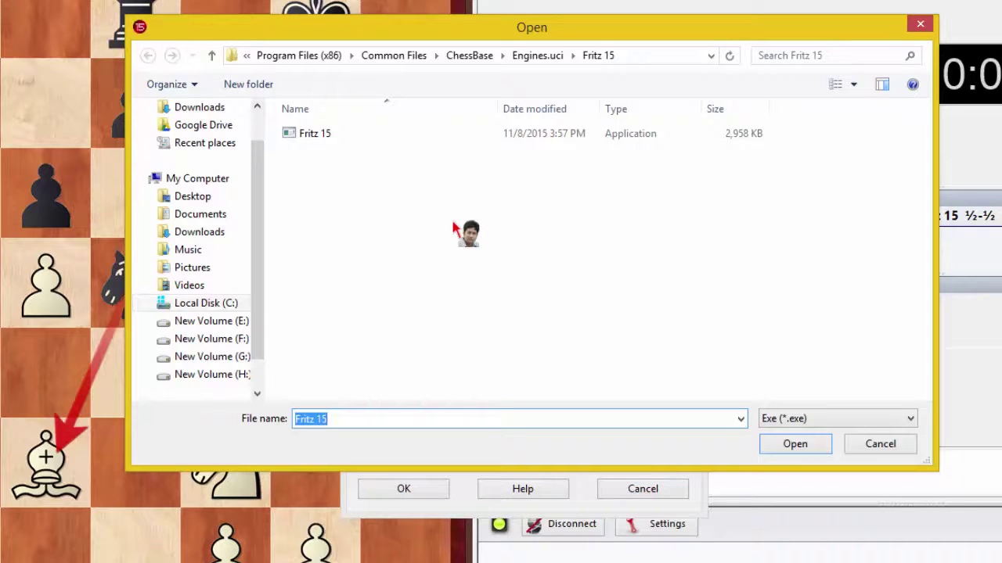
right_click(437, 206)
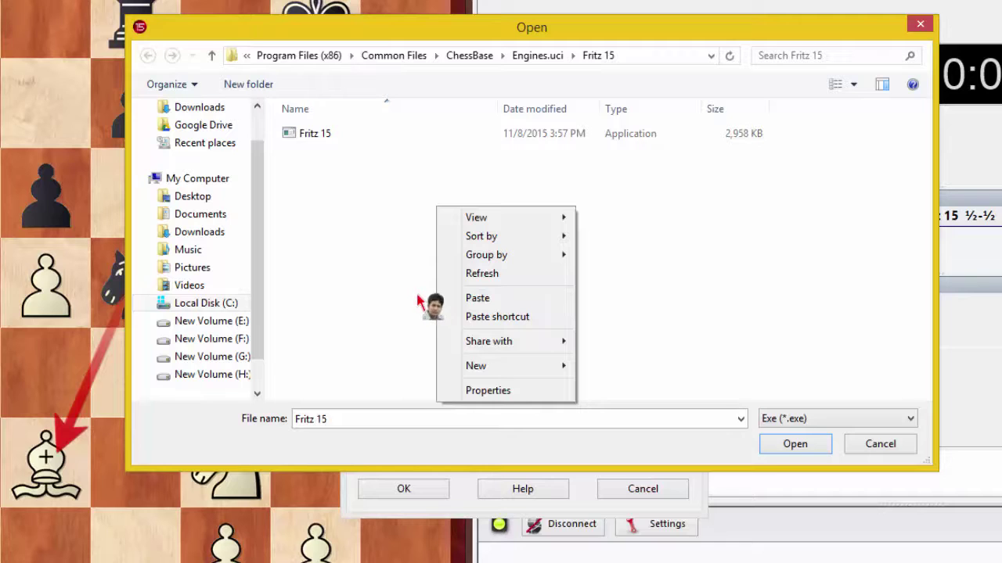
left_click(357, 220)
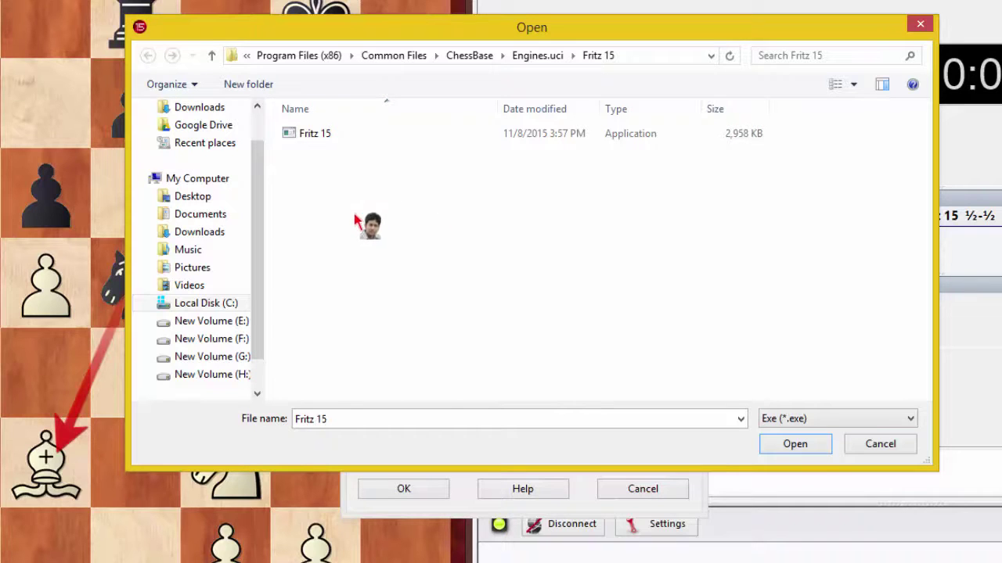
right_click(362, 205)
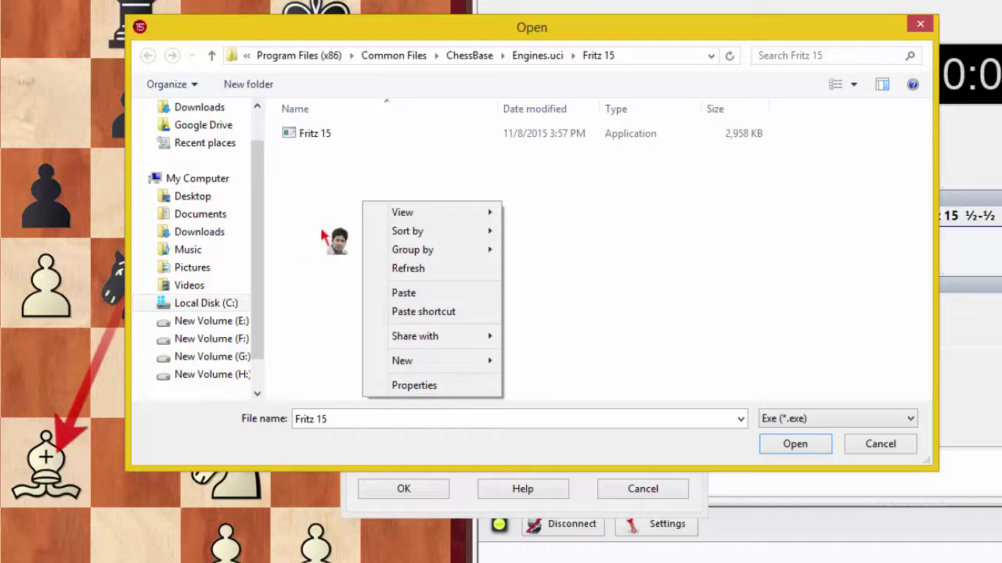
left_click(331, 262)
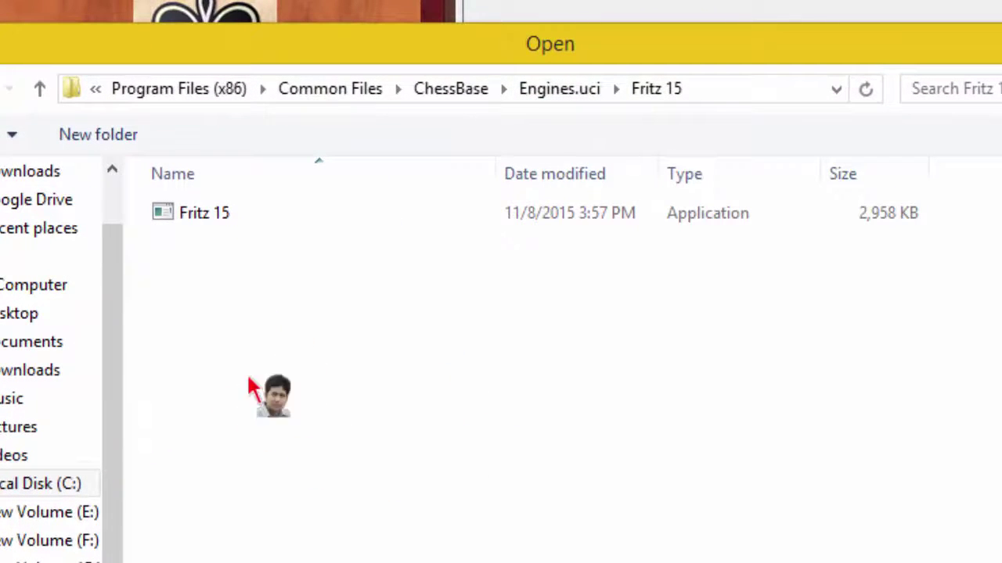
left_click(836, 89)
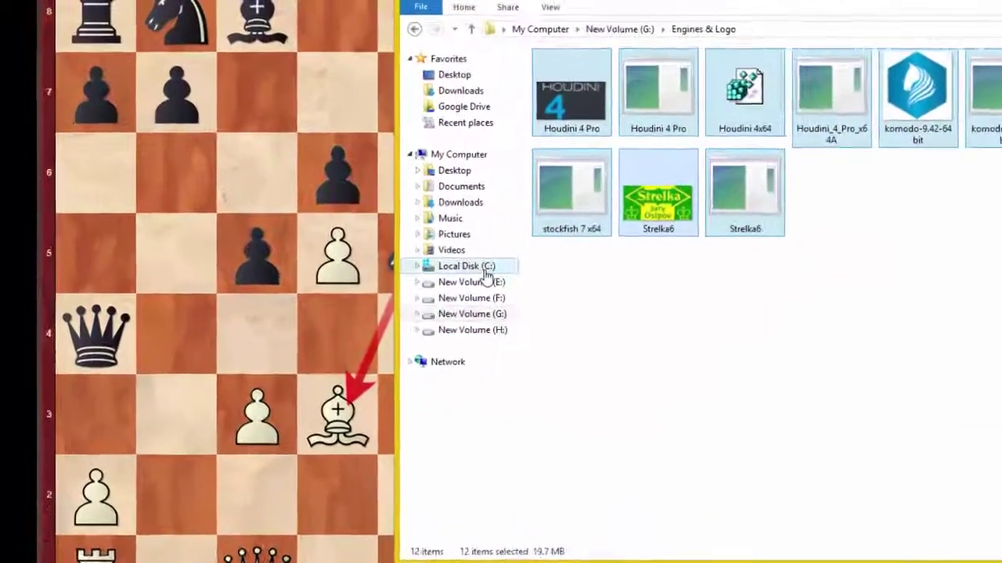
left_click(486, 274)
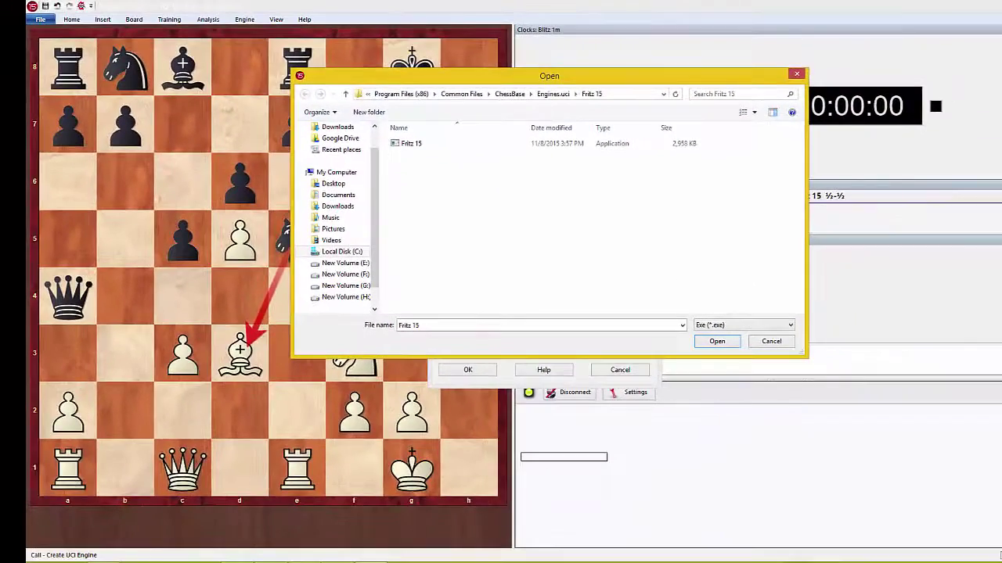
key("Return")
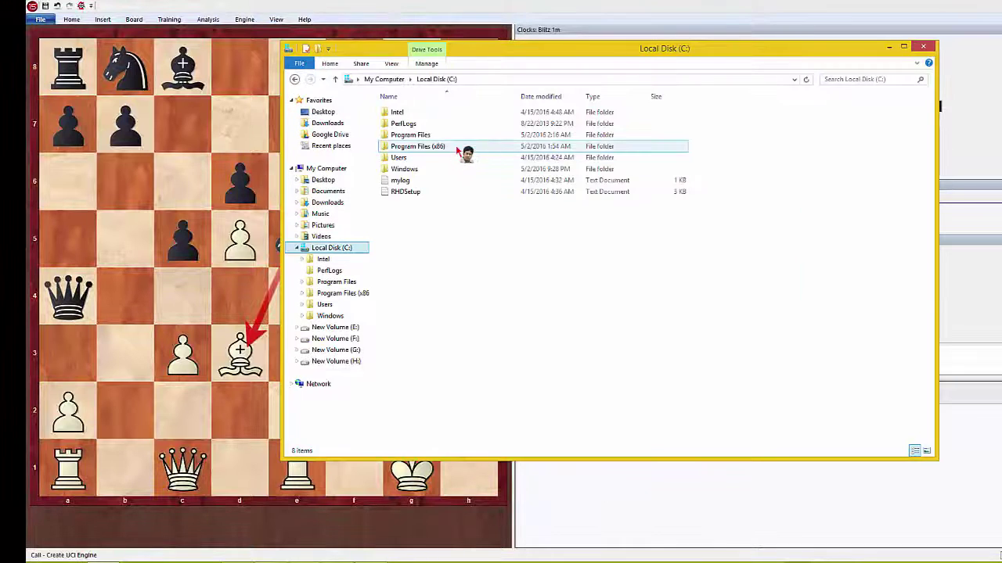
- Navigate from C: via Program Files (x86), Common Files, ChessBase, Engines.uci to the Fritz 15 folder
double_click(460, 148)
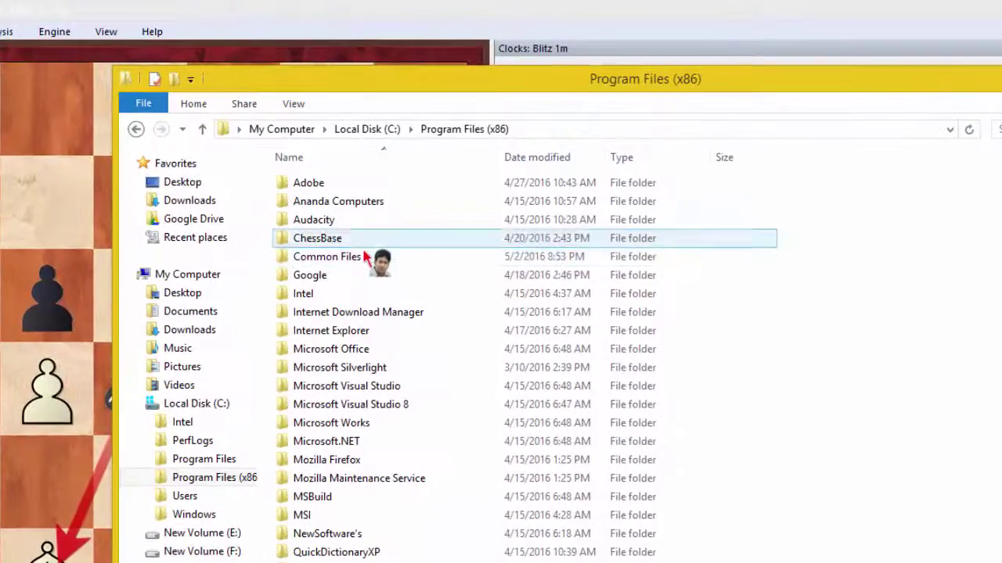
double_click(364, 257)
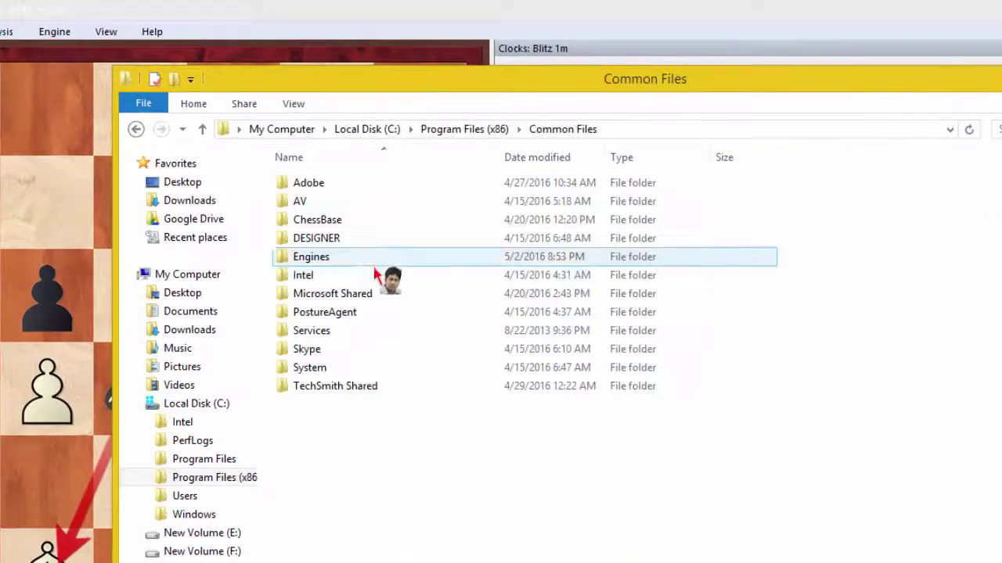
double_click(347, 225)
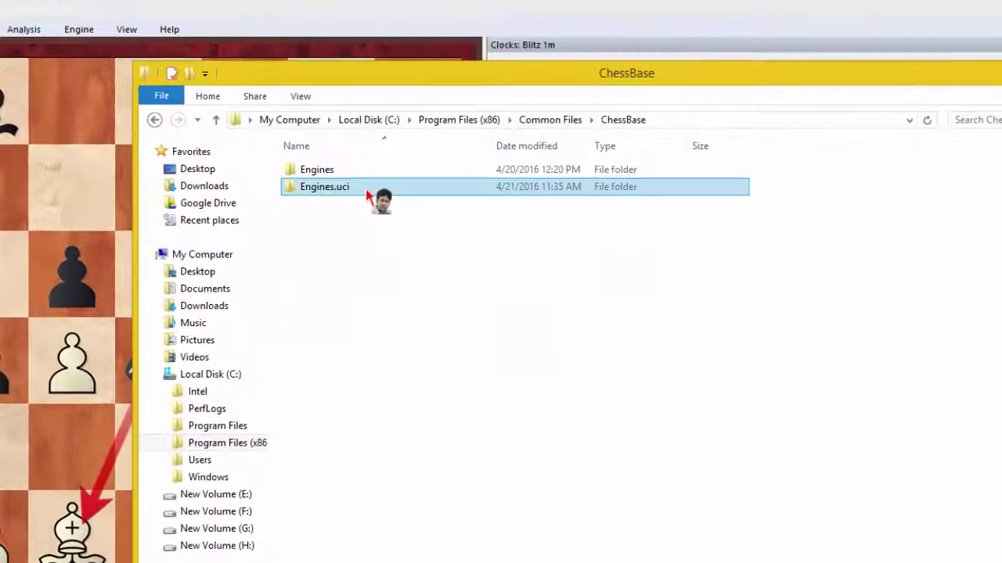
double_click(368, 187)
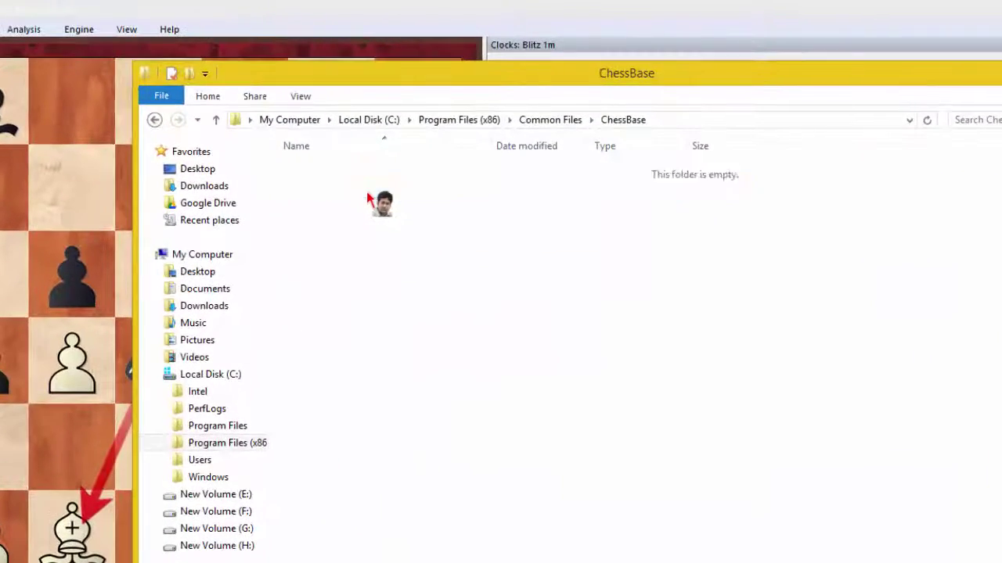
left_click(344, 169)
double_click(332, 172)
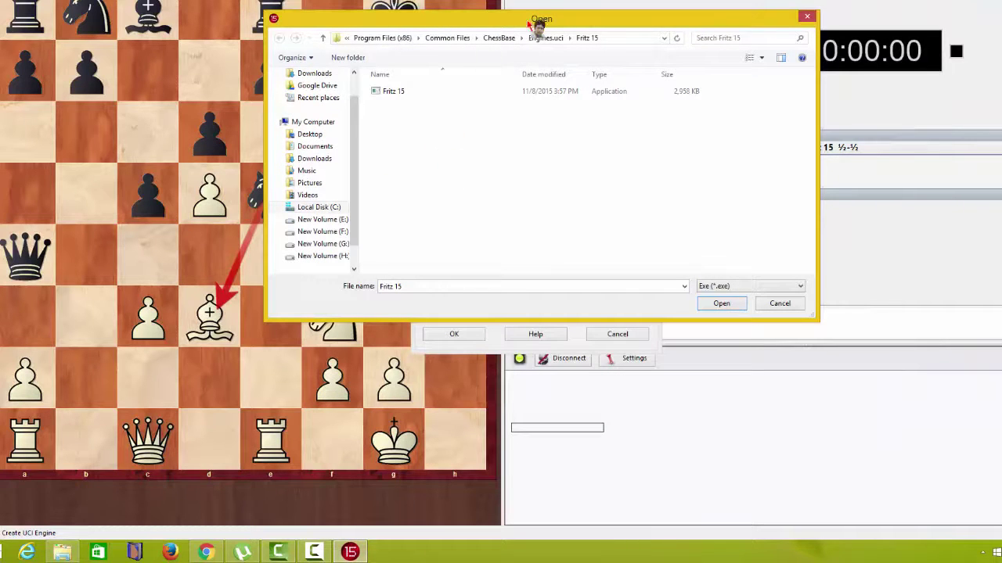
left_click_drag(509, 18, 463, 61)
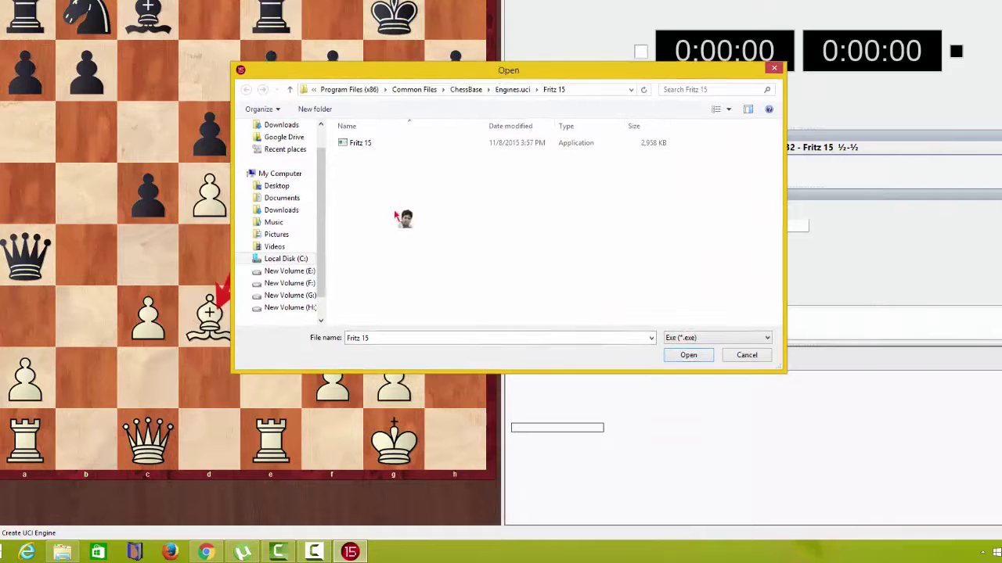
left_click(64, 553)
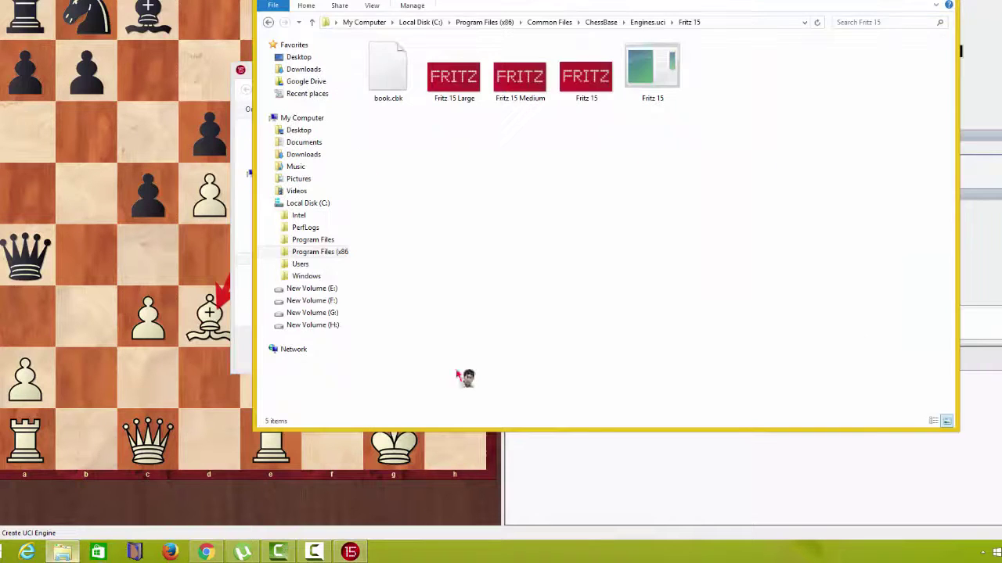
- Paste the Houdini, Komodo, Stockfish and Strelka files into Engines.uci\Fritz 15, approving administrator access
right_click(529, 180)
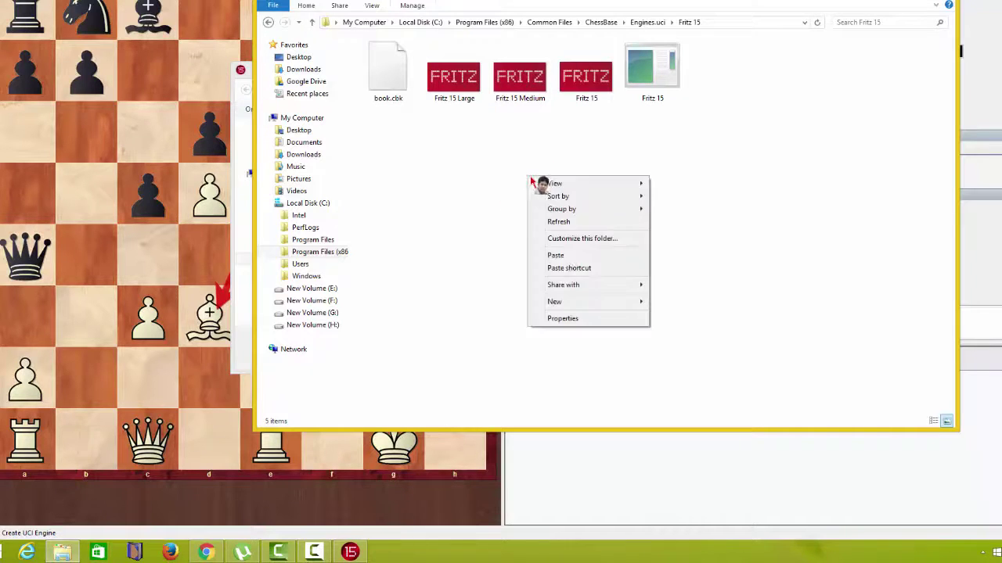
left_click(571, 259)
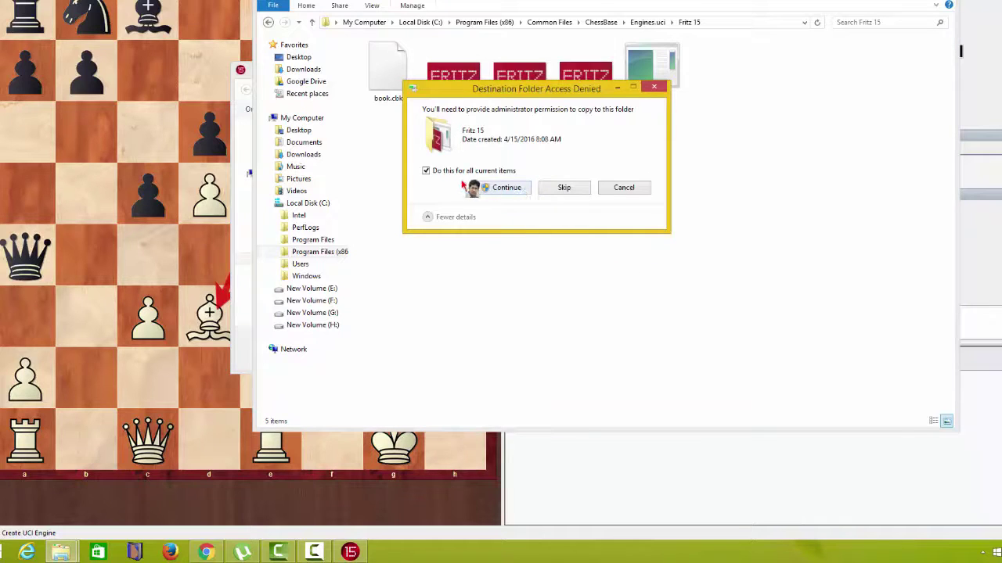
left_click_drag(544, 91, 650, 137)
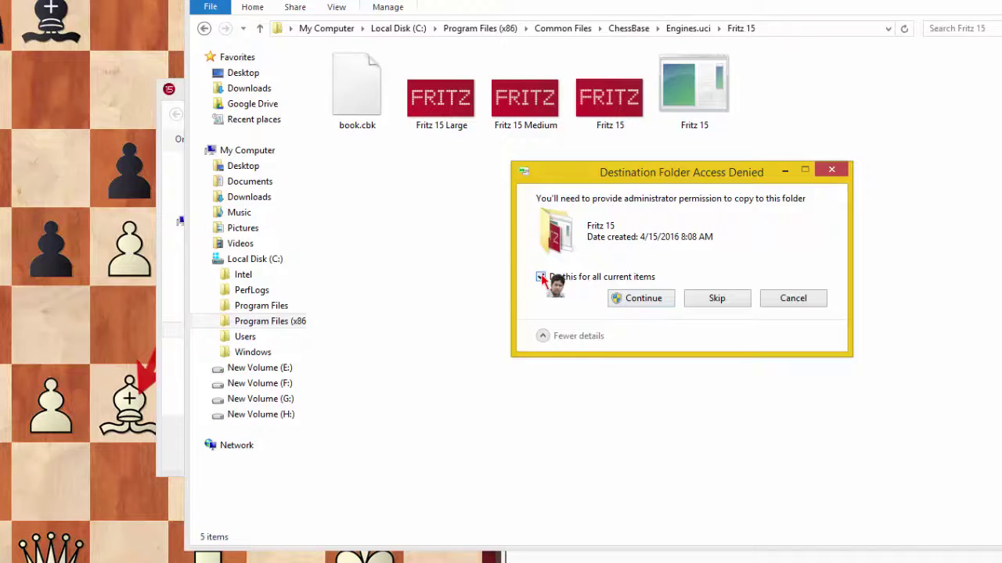
left_click(644, 299)
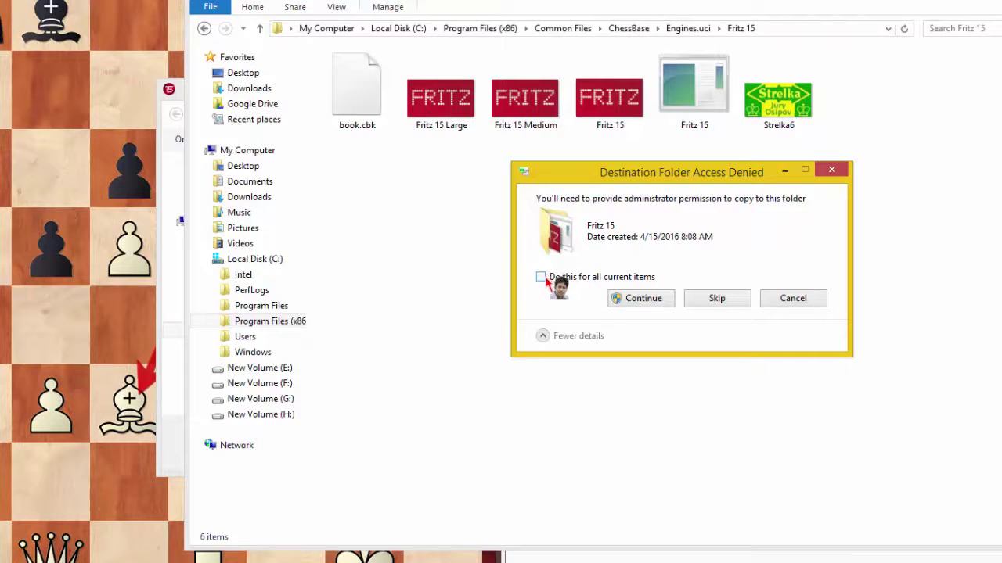
left_click(640, 300)
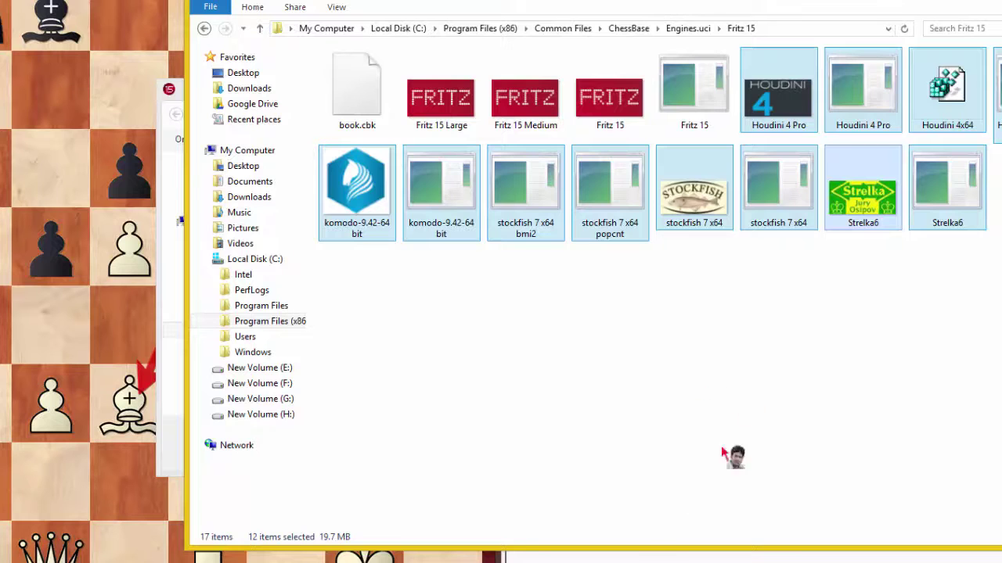
left_click(791, 345)
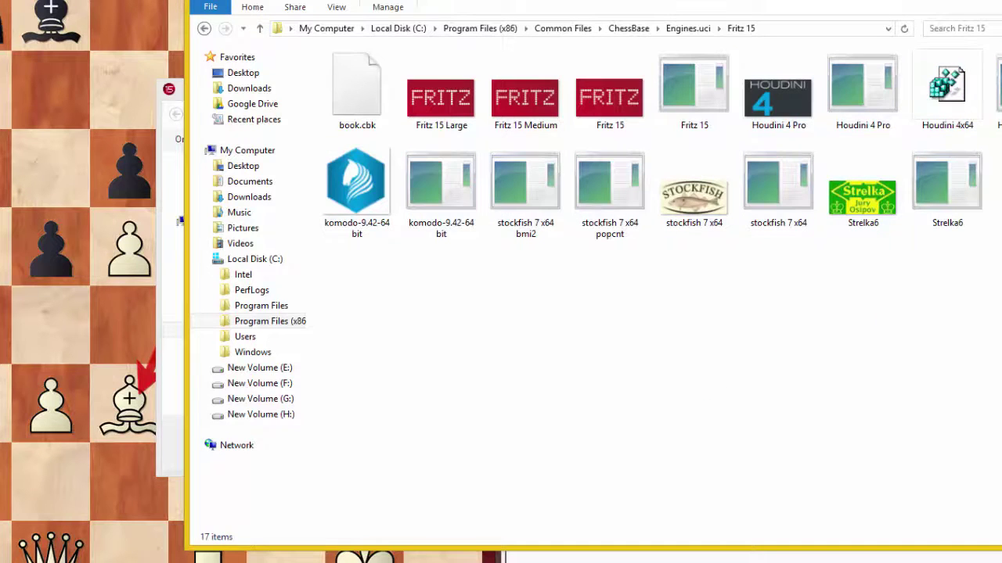
key("alt+F4")
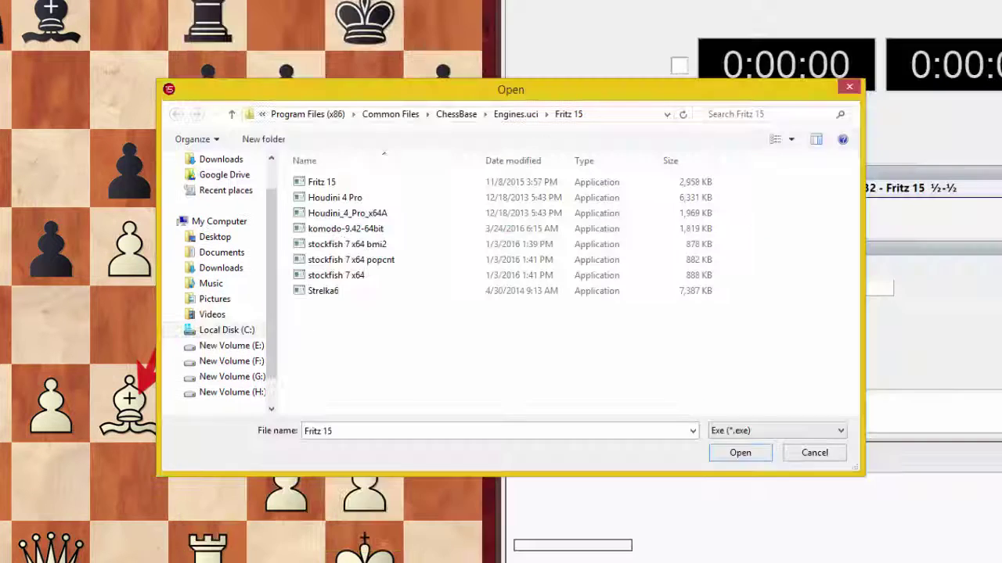
- Confirm the Fritz 15 UCI engine setup and start a new Engine Match
left_click(849, 88)
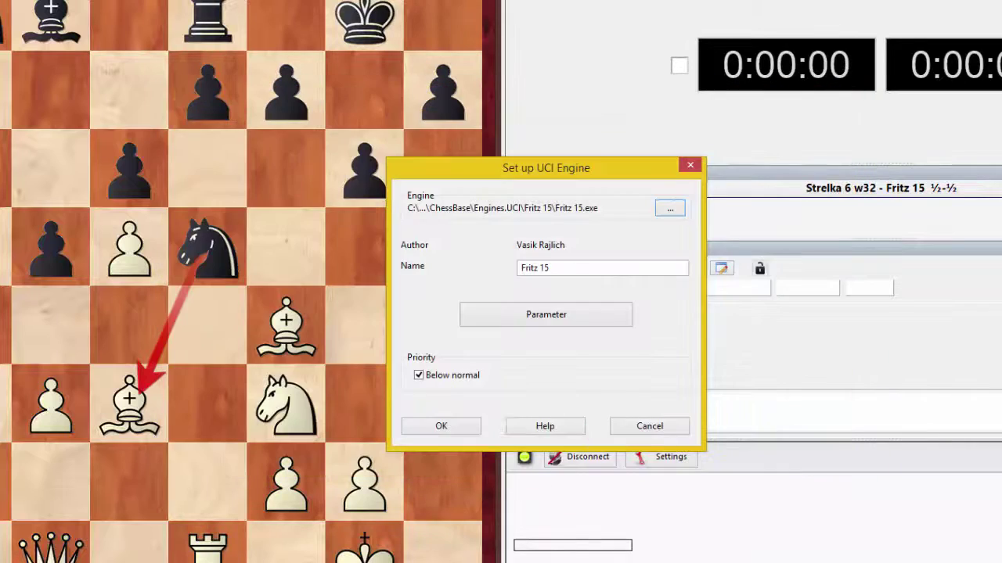
left_click(435, 427)
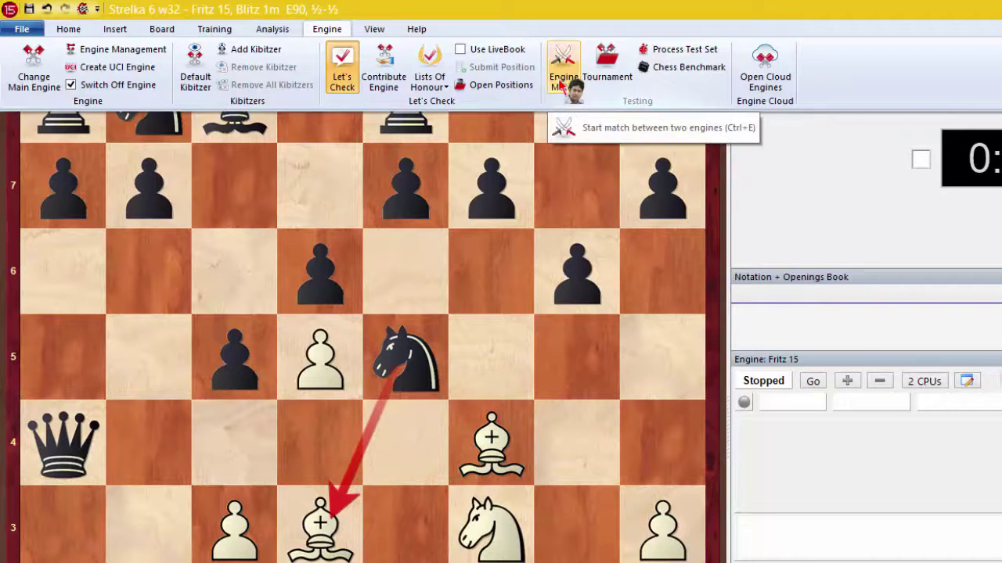
left_click(329, 31)
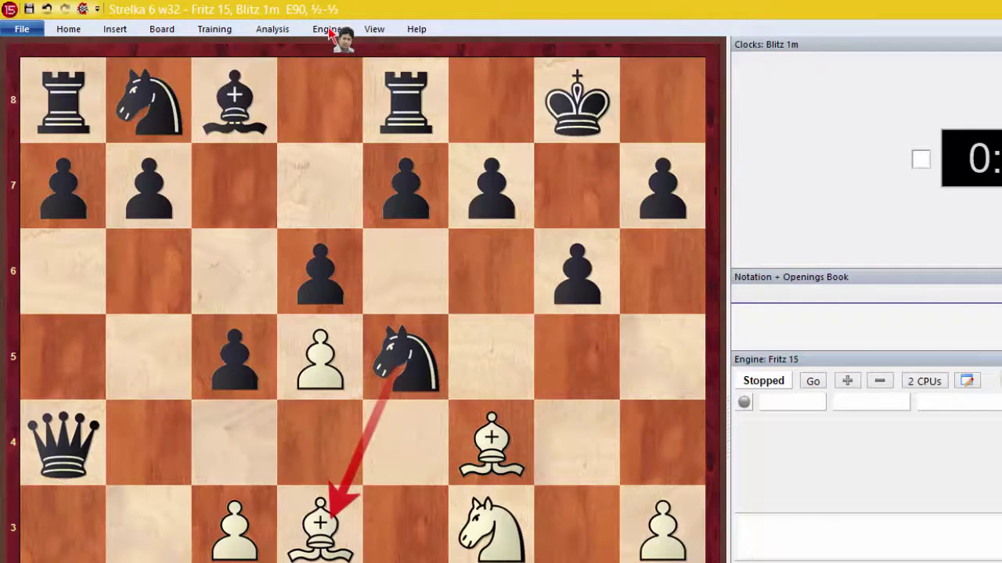
left_click(332, 31)
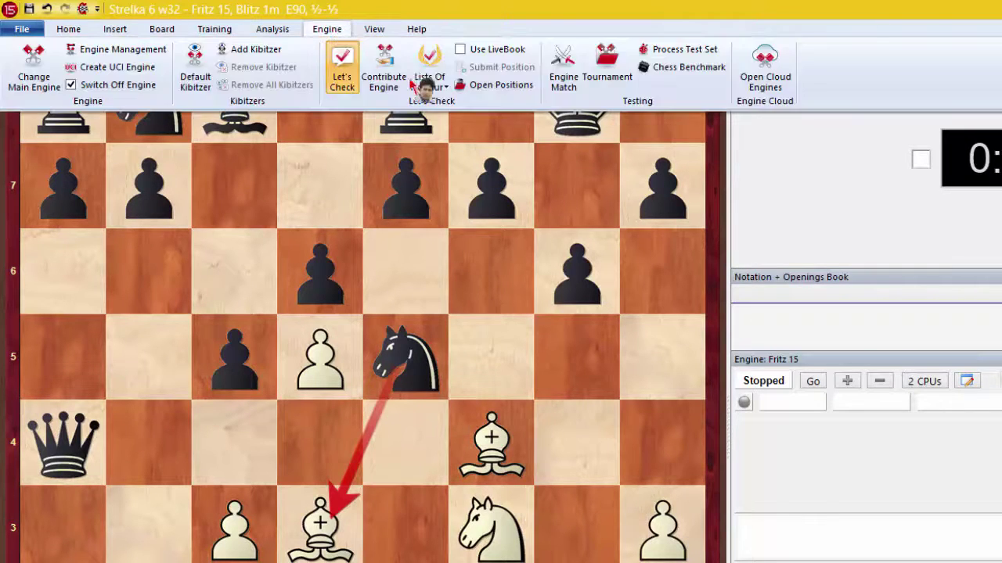
left_click(562, 78)
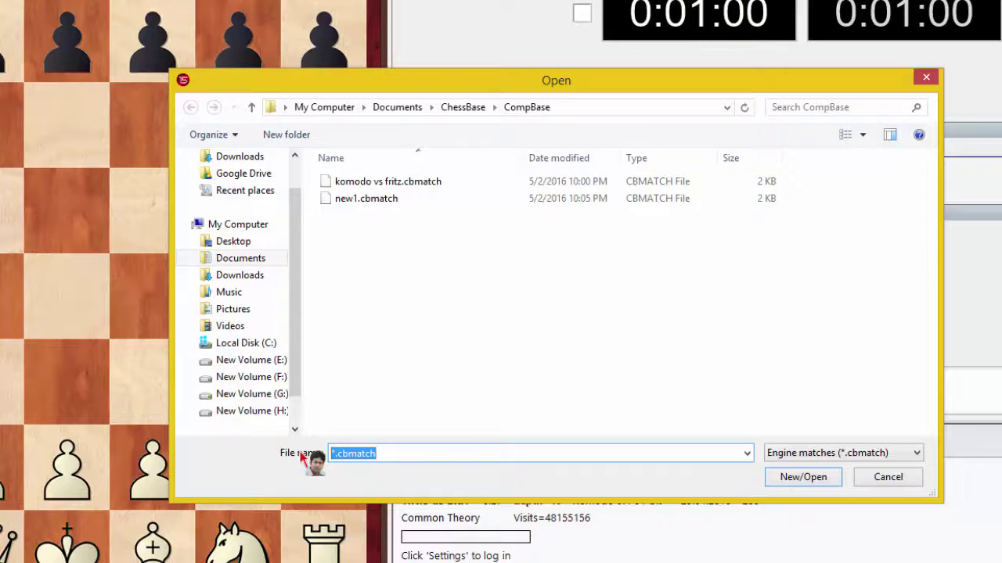
- Create the match file 'new game' with Fritz 15 playing White
type("new")
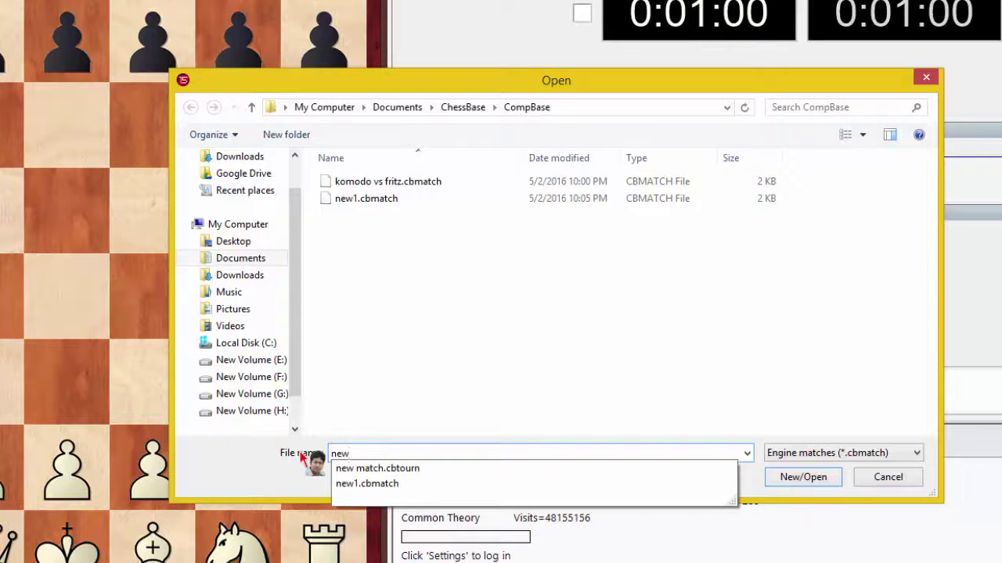
type(" ga")
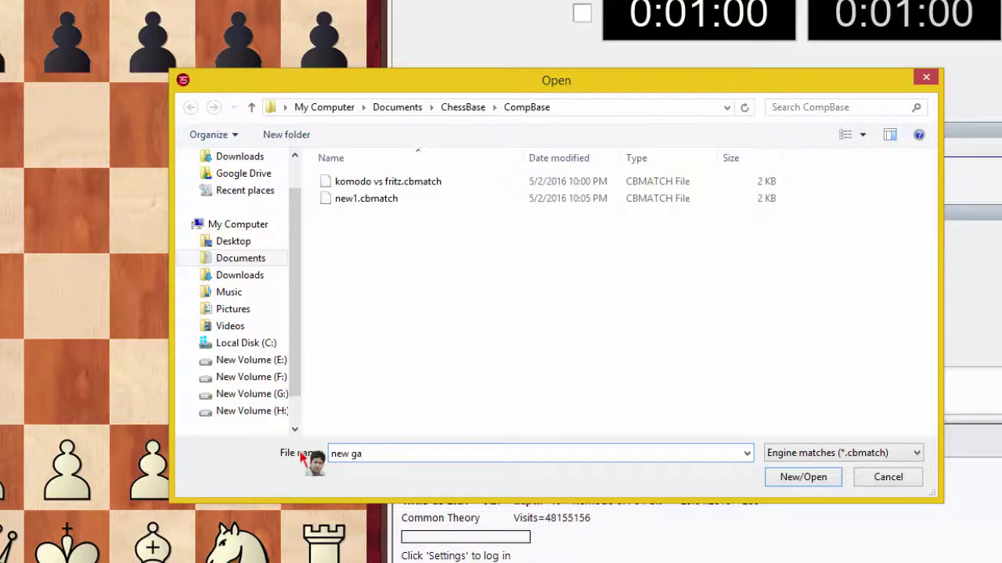
type("me")
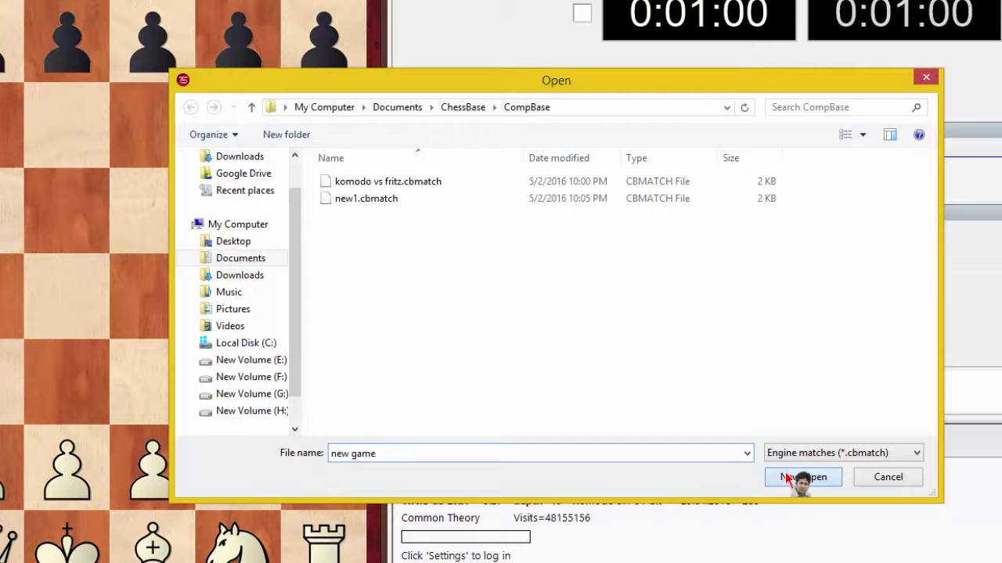
left_click(786, 479)
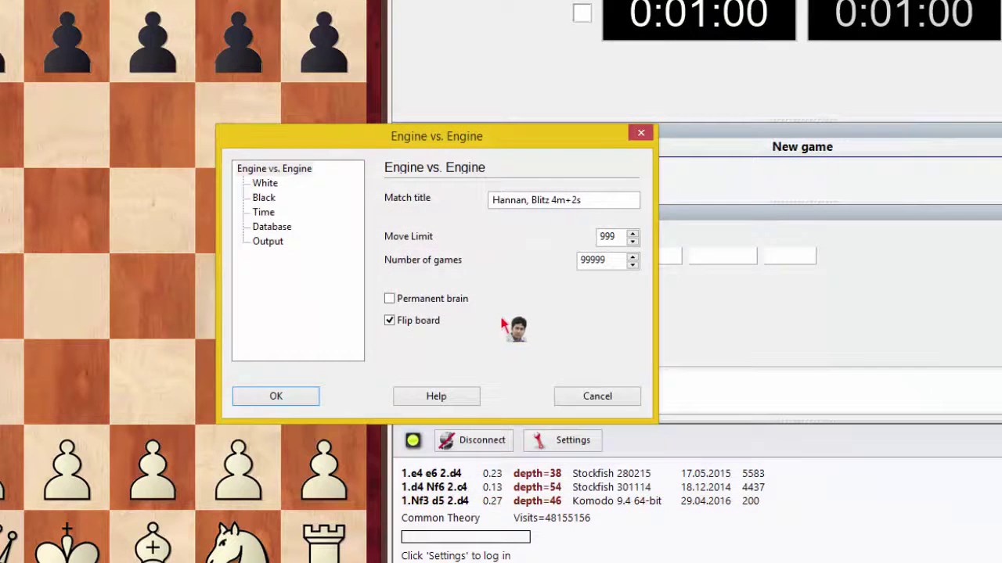
left_click(270, 185)
left_click(461, 205)
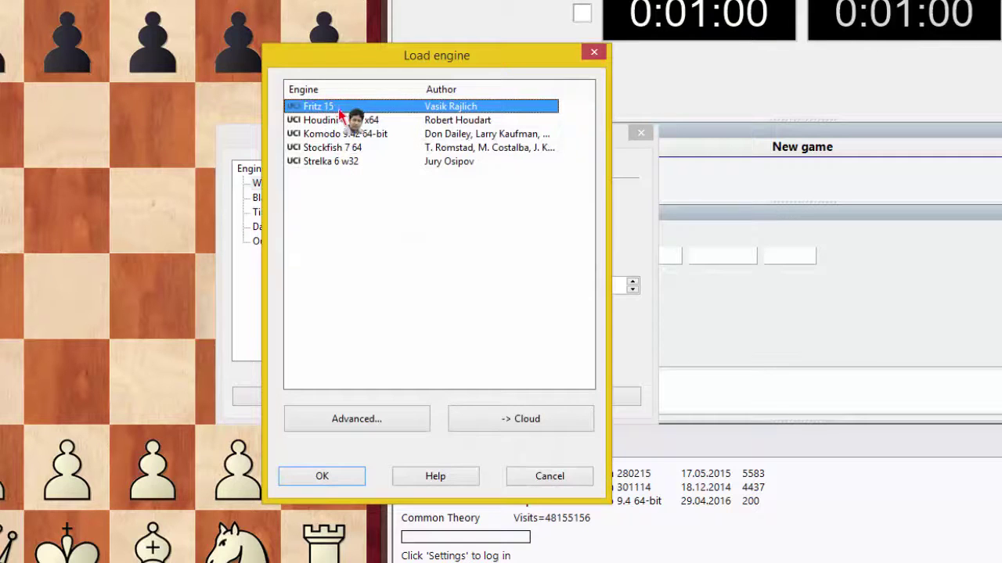
left_click(322, 476)
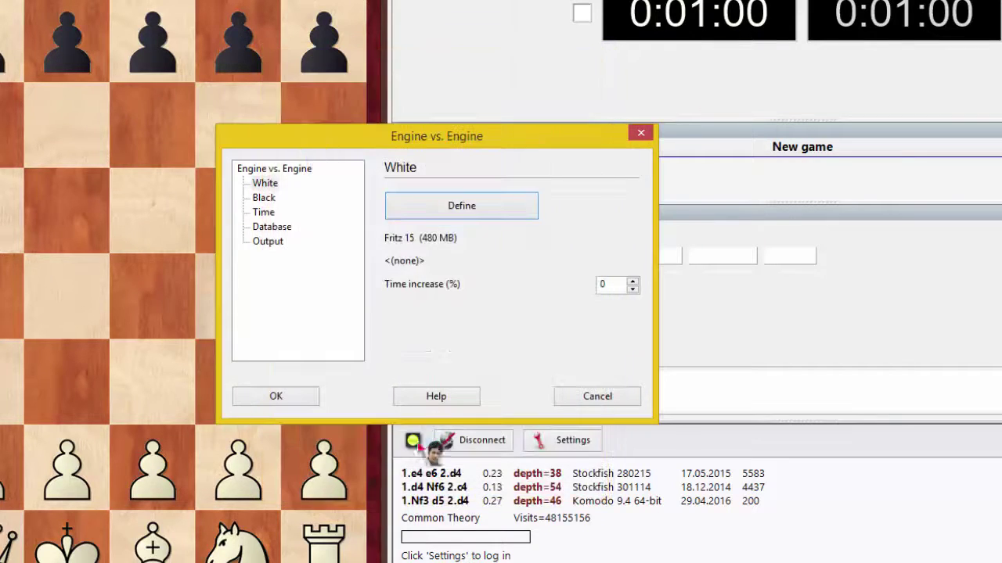
- Assign Komodo 9.42 64-bit as the Black engine
left_click(266, 200)
left_click(459, 208)
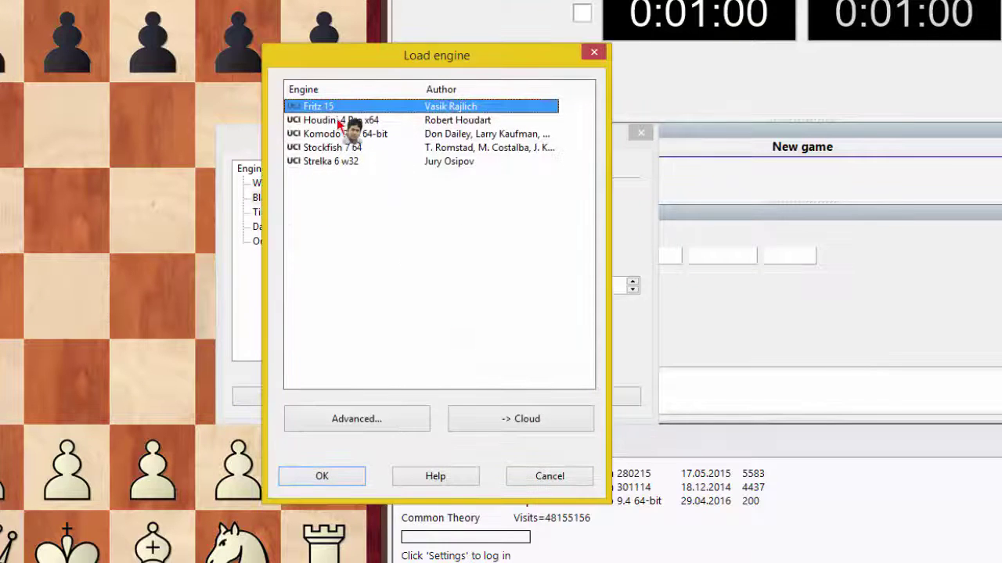
left_click(353, 133)
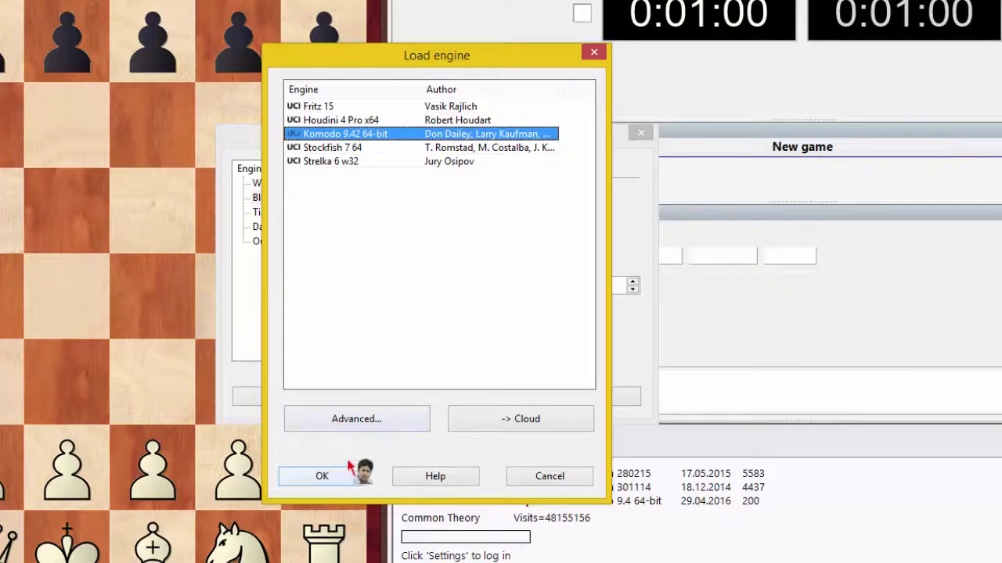
left_click(322, 476)
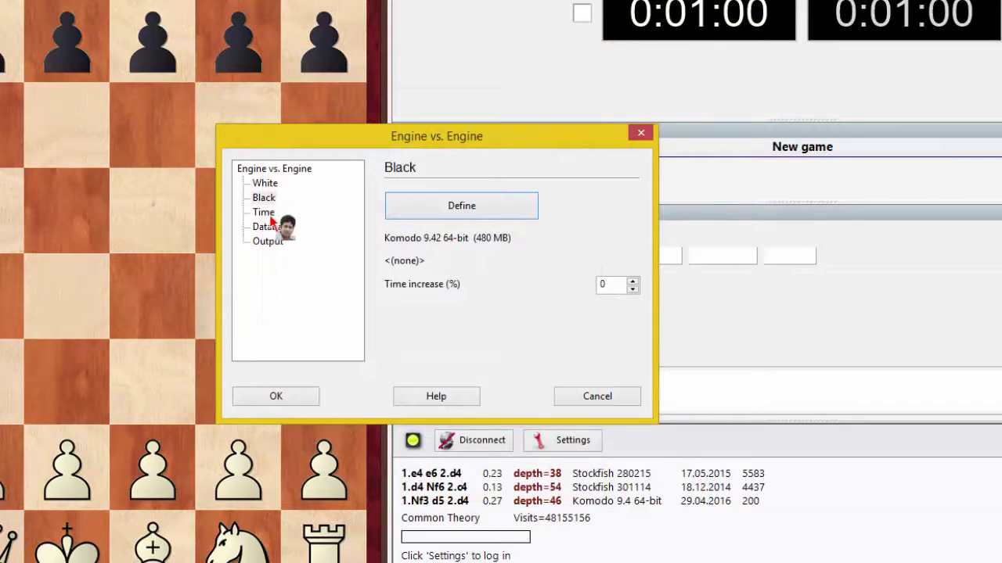
- Set a 1-minute blitz time control for the match
left_click(266, 213)
left_click(453, 255)
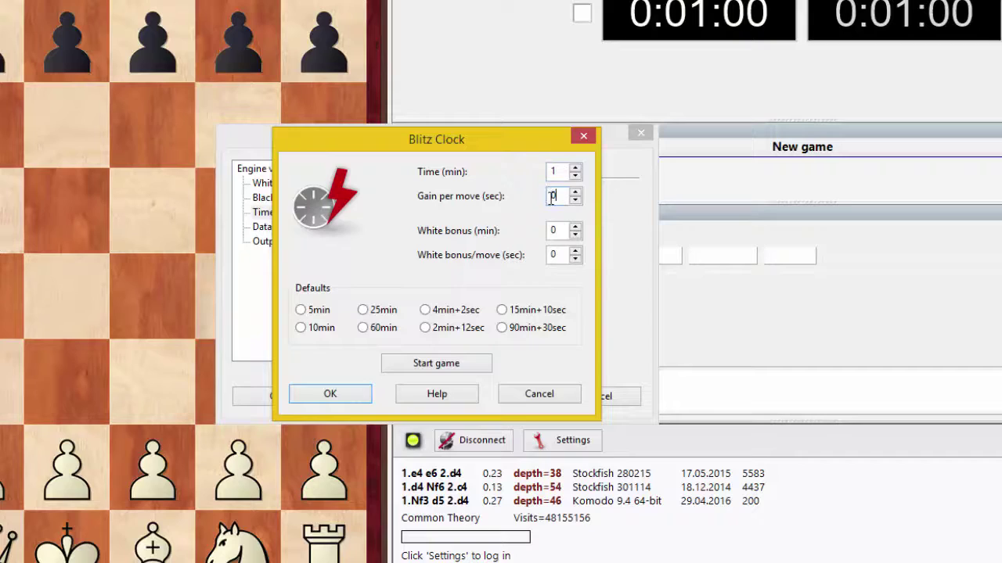
left_click(349, 396)
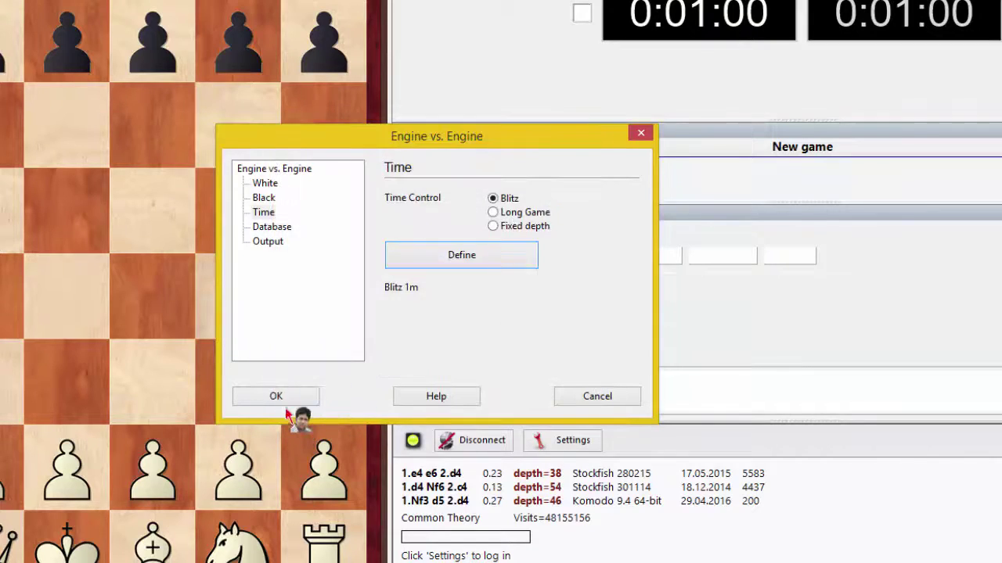
- Start the Fritz 15 vs Komodo 9.42 64-bit match and heighten the analysis pane
left_click(283, 397)
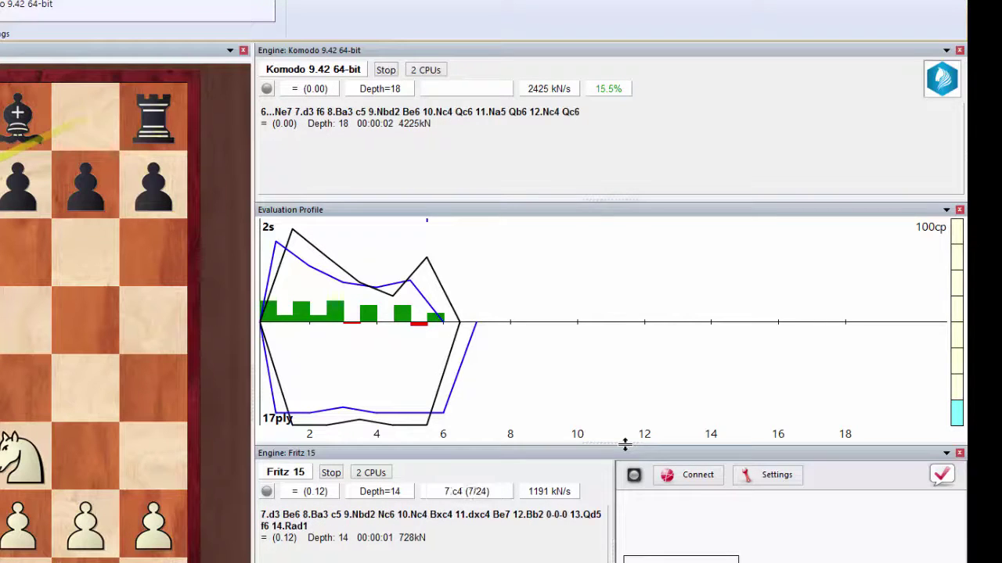
left_click_drag(625, 444, 629, 371)
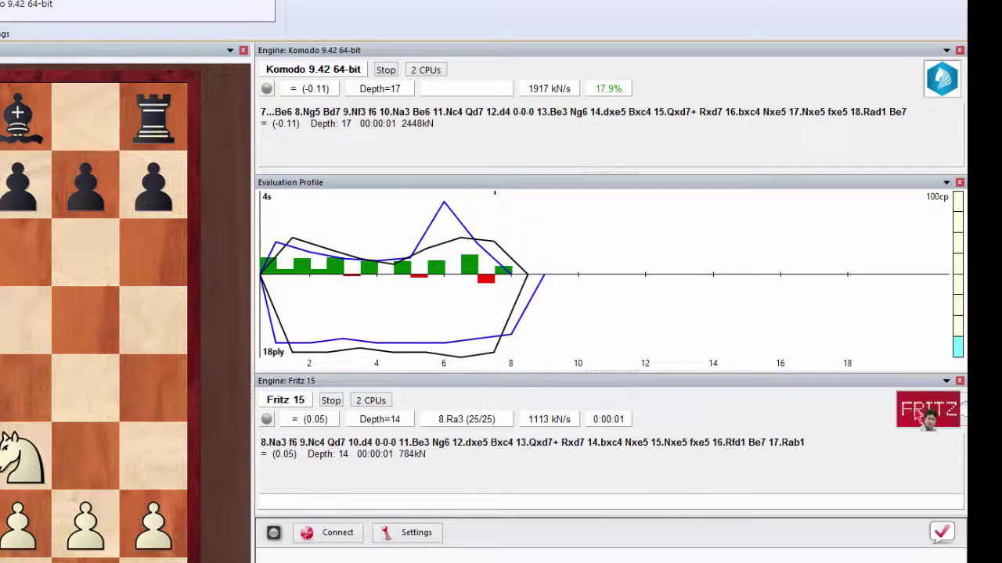